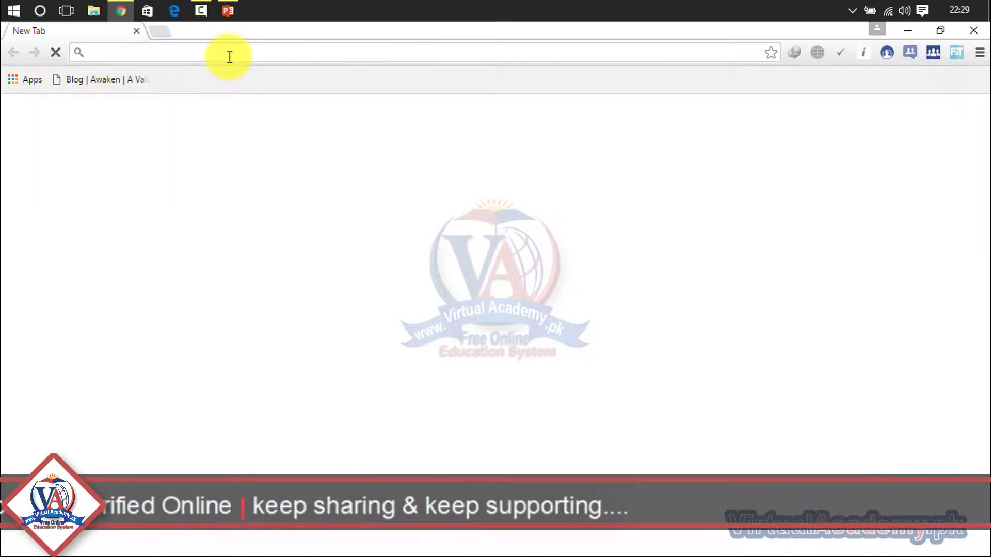
- Search Google for "inpage urdu free download" and refine the query to "inpage urdu free download 2015"
text(inpage urdu fre)
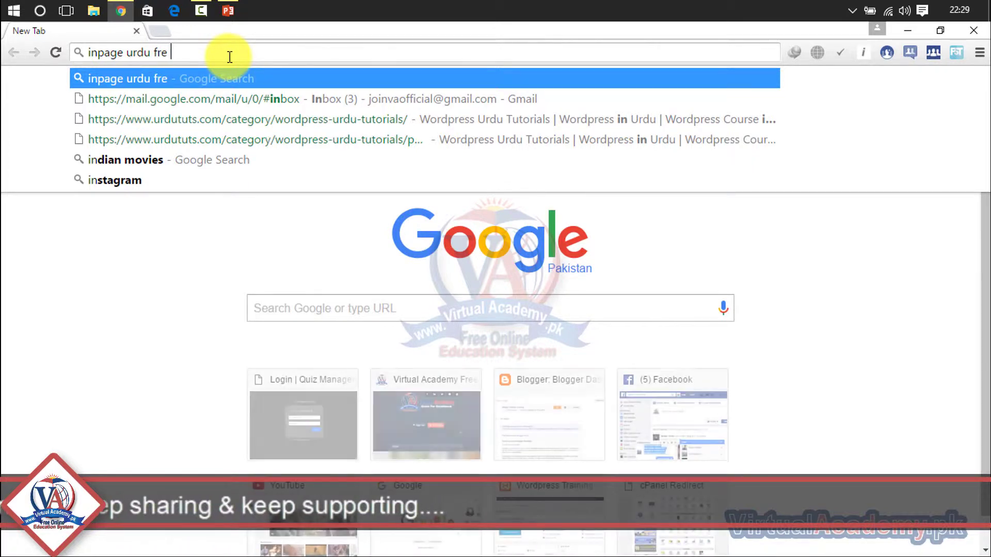
text(e downlo)
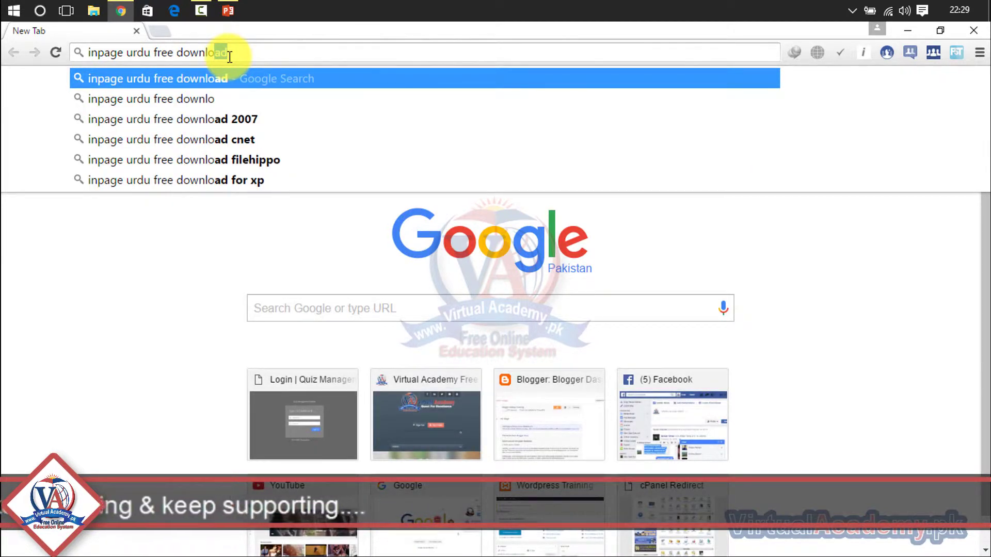
key(Return)
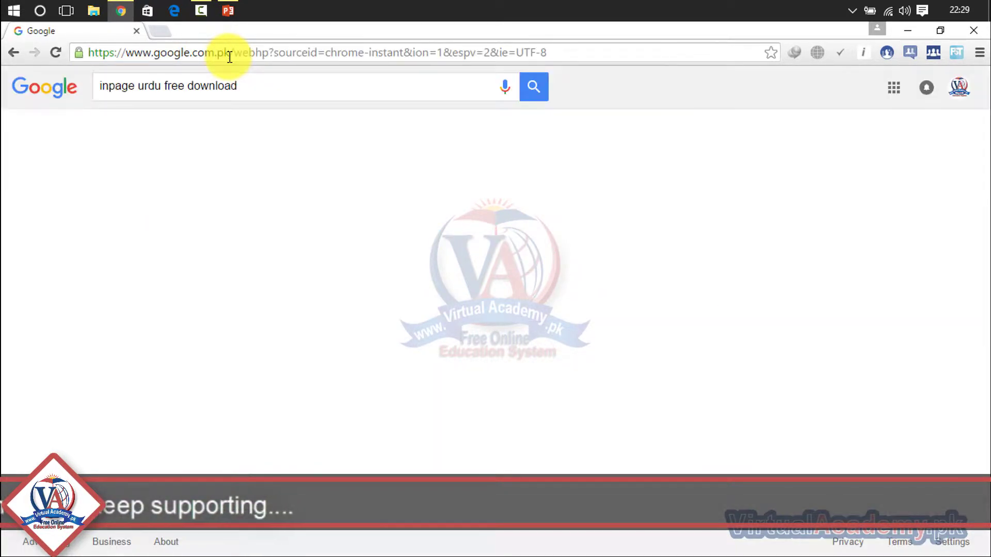
click(260, 83)
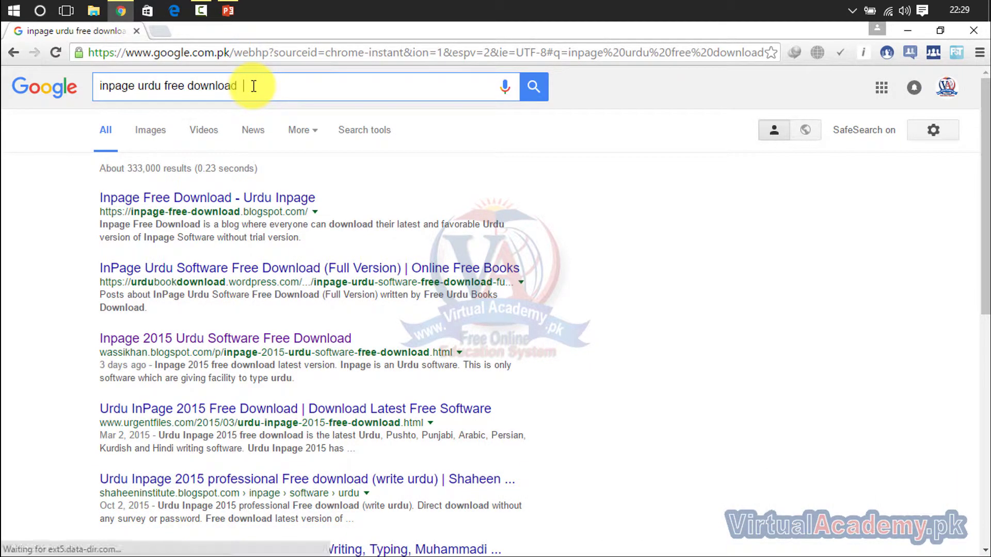
key(BackSpace)
text(2015)
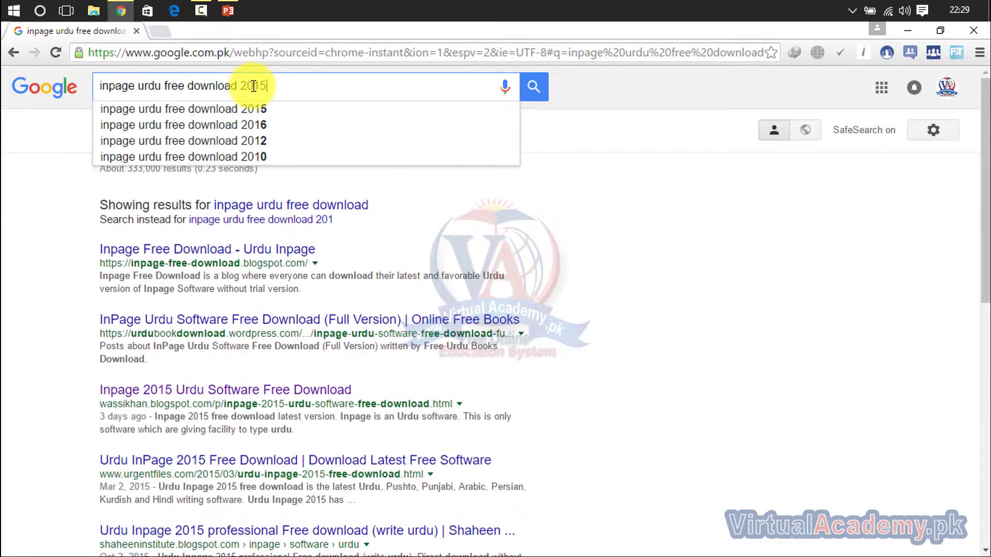
key(Return)
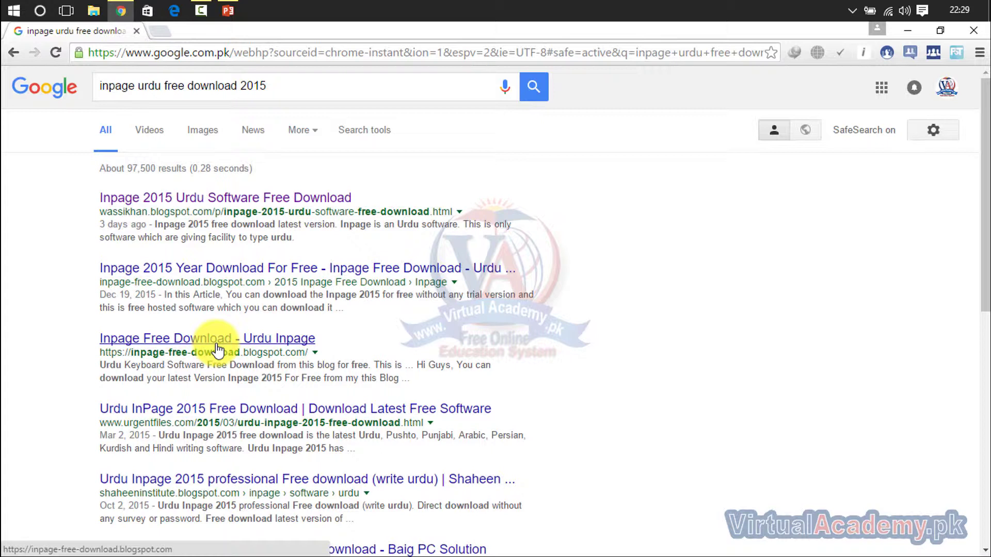
- Examine the download section of the "Inpage 2015 Urdu Software Free Download" result and return to the search results
drag(213, 212, 205, 200)
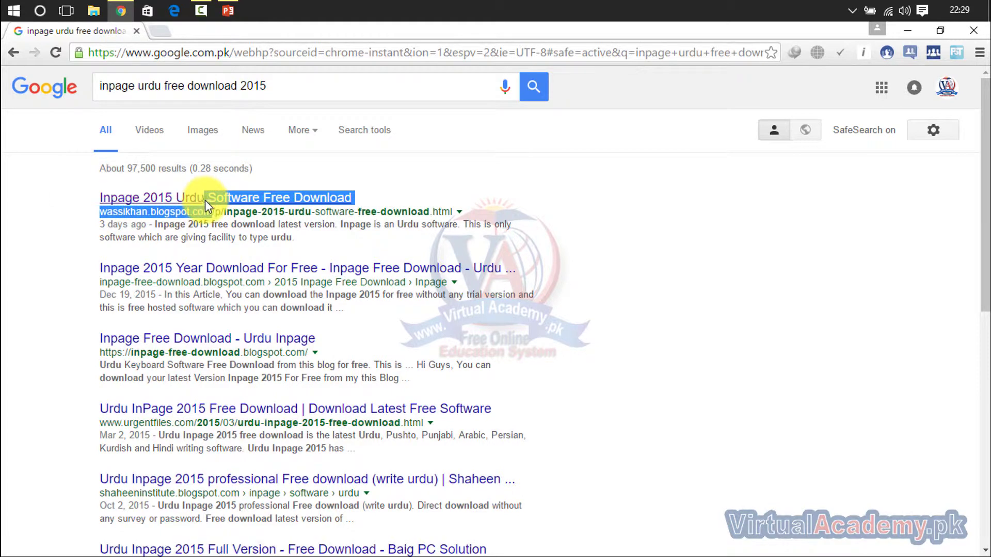
click(205, 200)
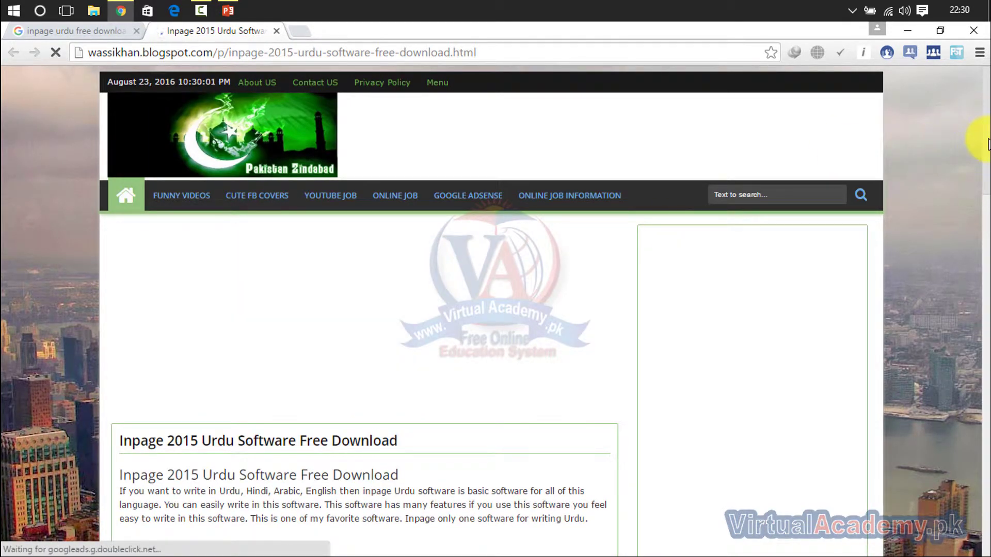
scroll(976, 166, down, 5)
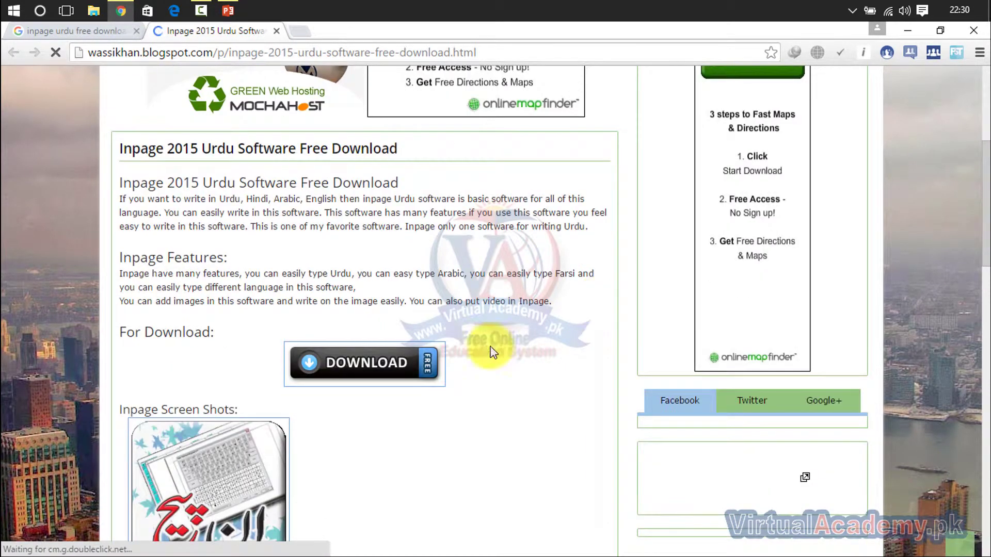
click(363, 356)
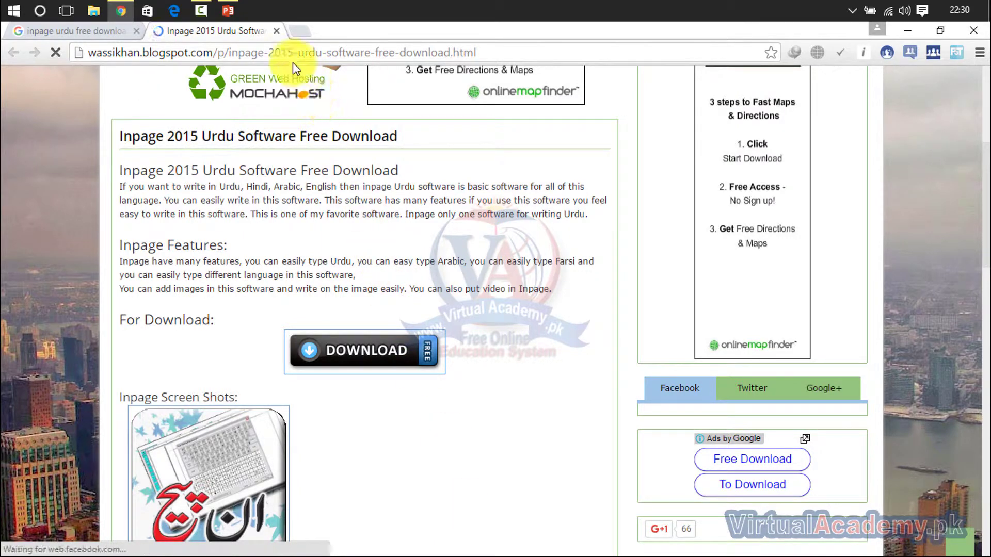
click(277, 31)
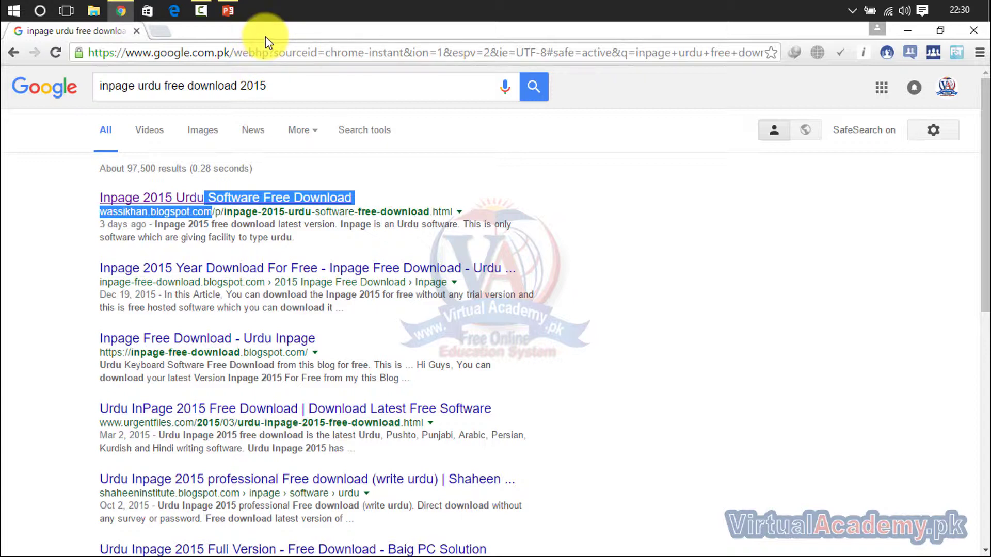
click(268, 49)
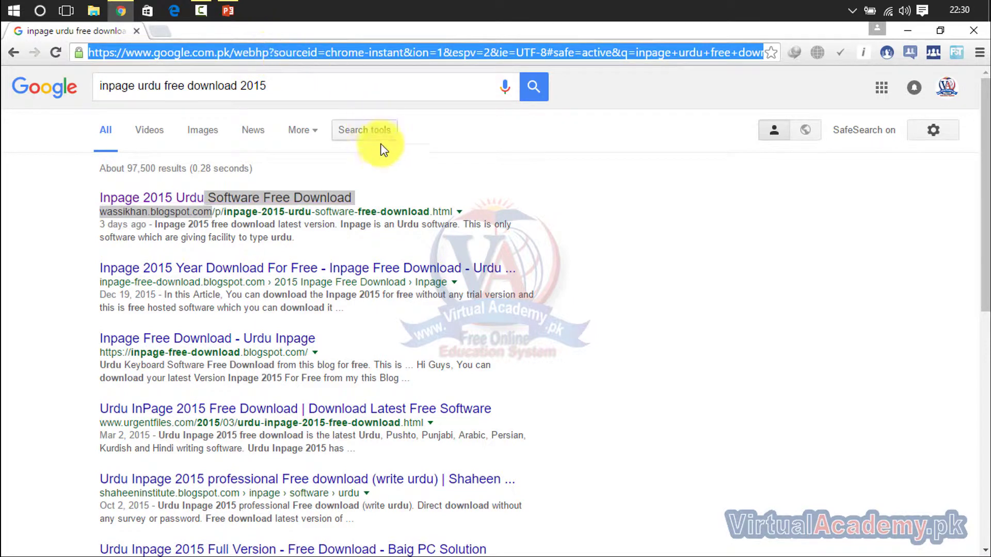
click(385, 208)
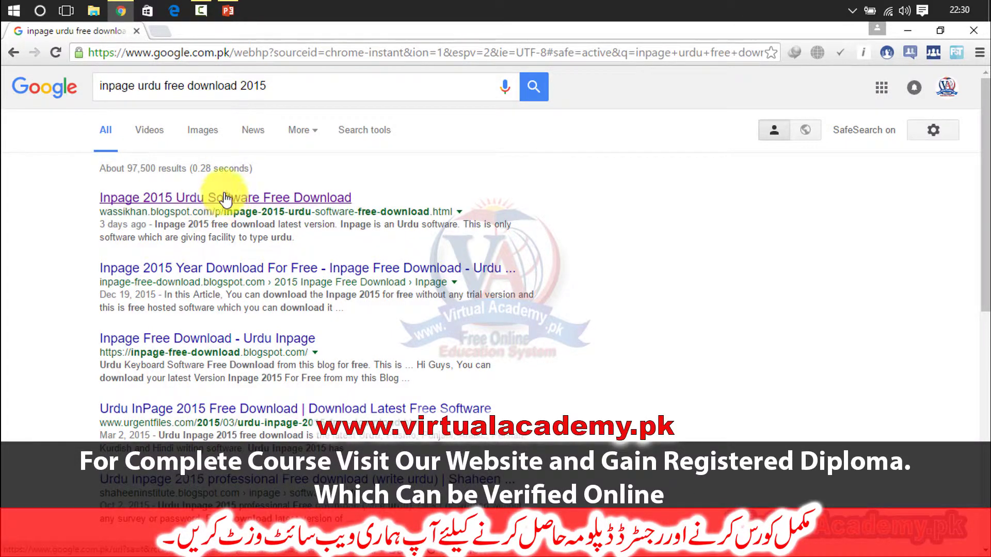
- Switch to File Explorer and open the Graphic Designing Software folder under Software\Applications on Local Disk (D:)
click(87, 17)
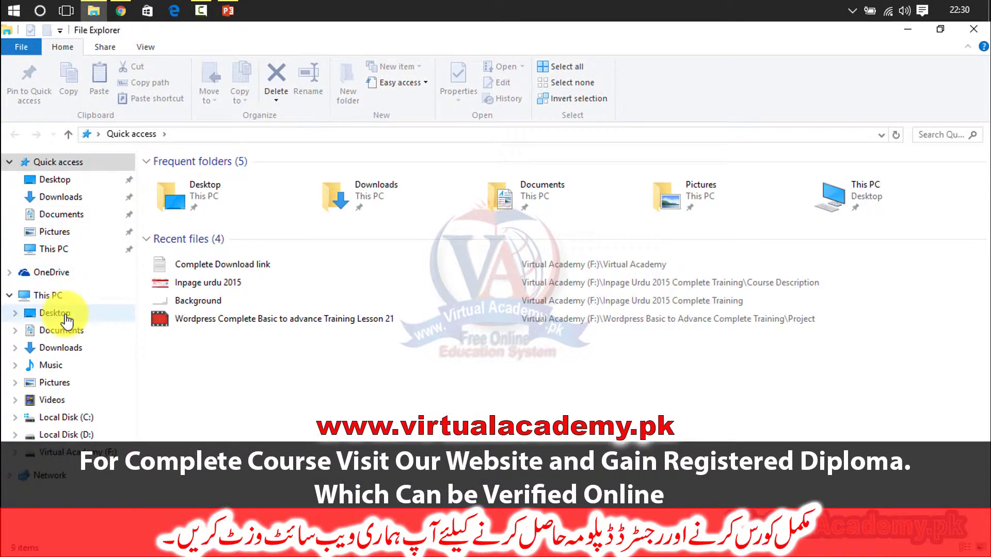
click(56, 435)
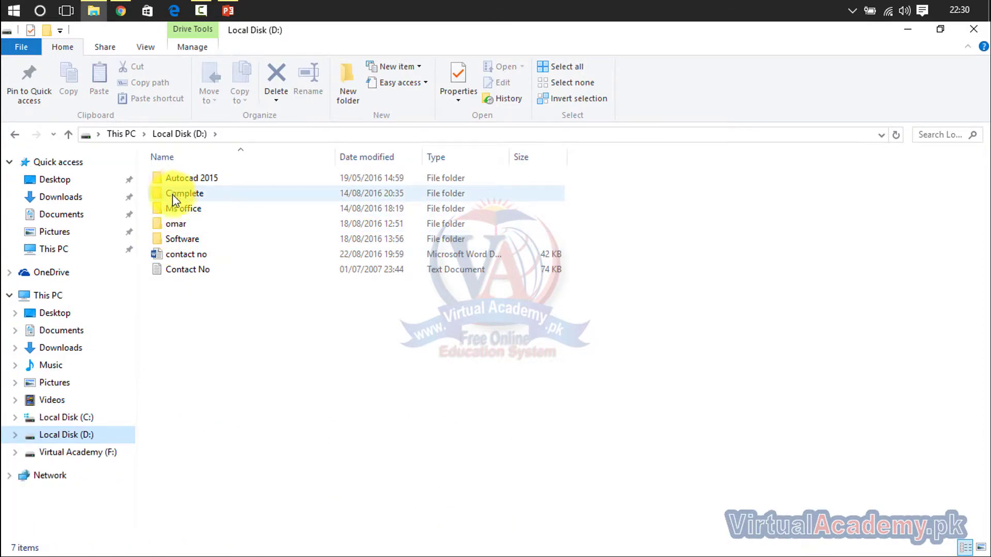
double_click(178, 238)
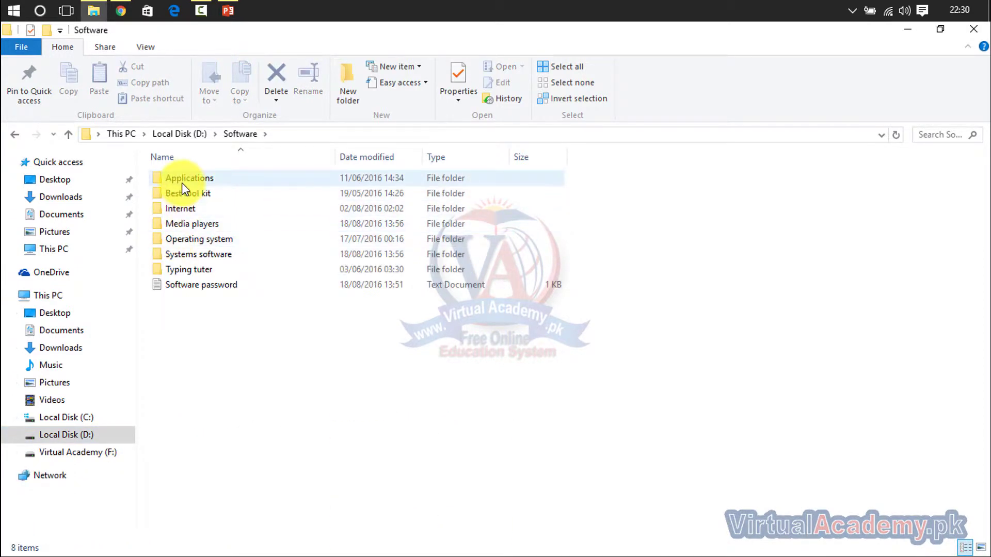
double_click(181, 185)
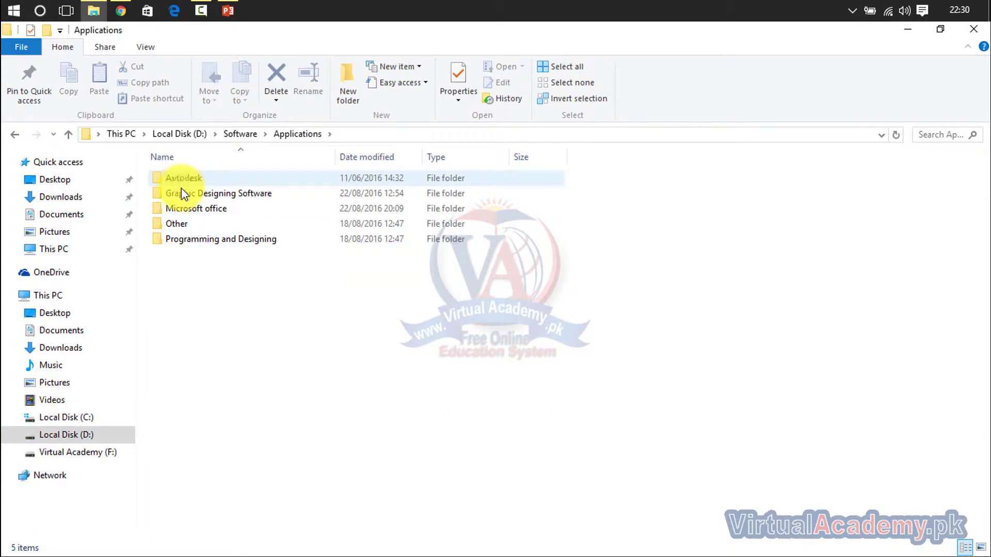
double_click(182, 193)
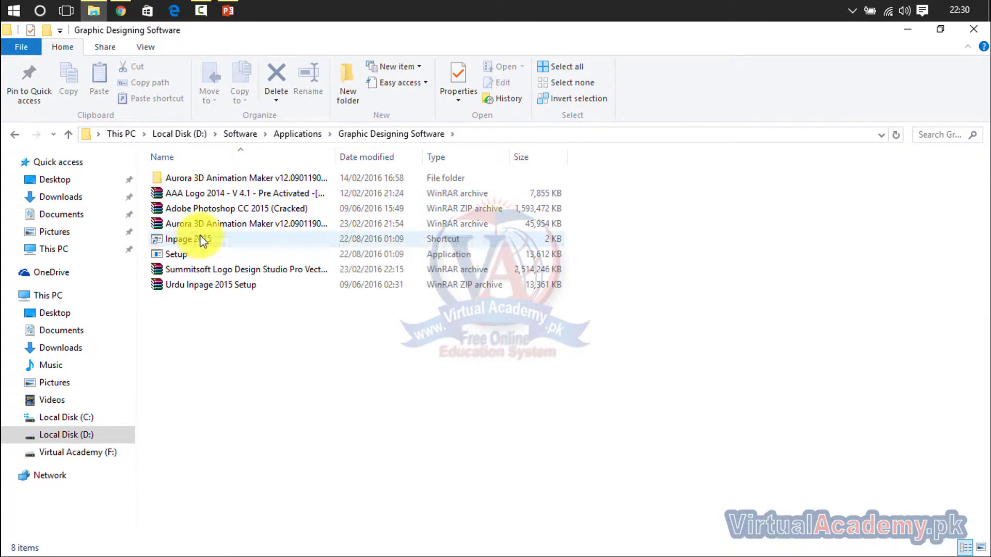
- Check the extraction options for the Urdu Inpage 2015 Setup archive and launch the Setup application
click(182, 256)
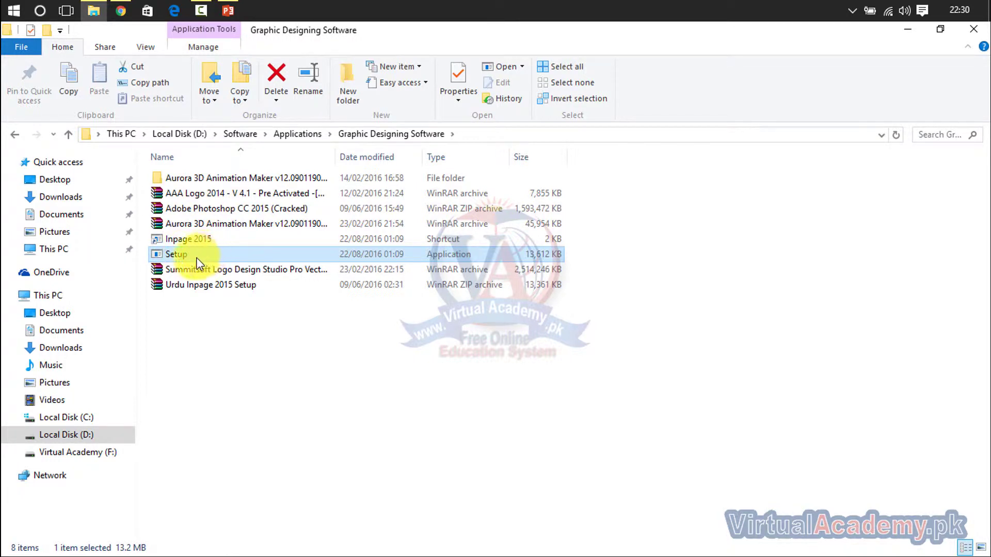
click(192, 285)
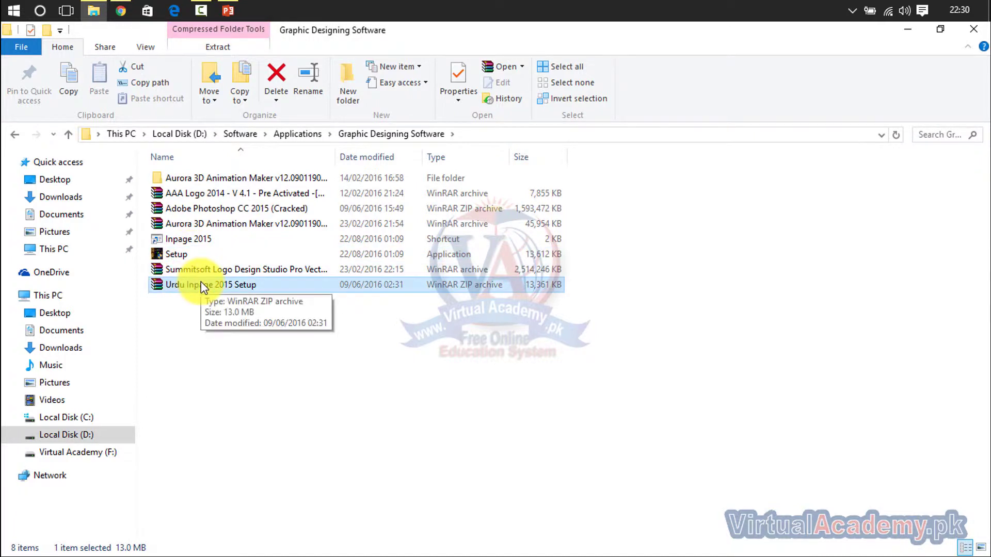
right_click(203, 287)
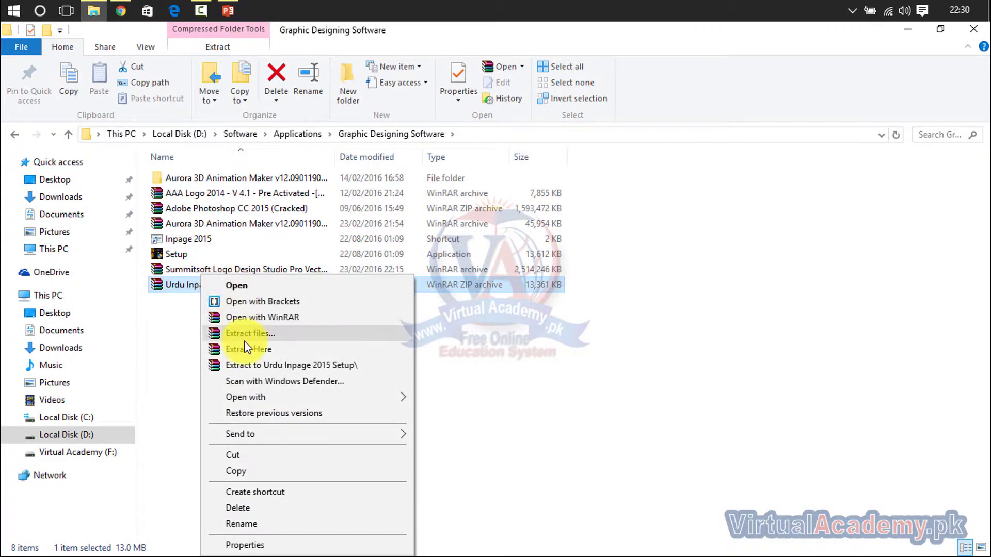
click(184, 256)
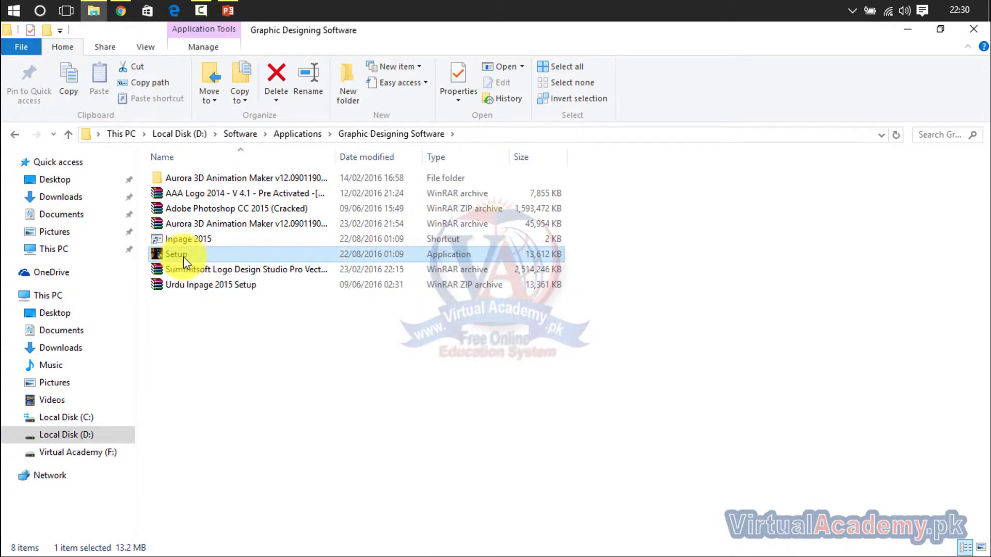
right_click(183, 256)
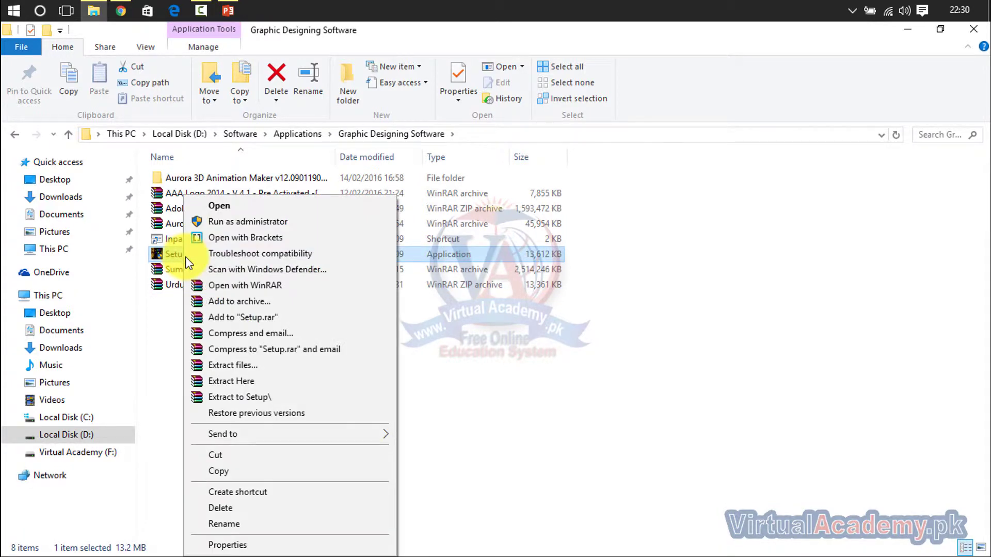
click(219, 206)
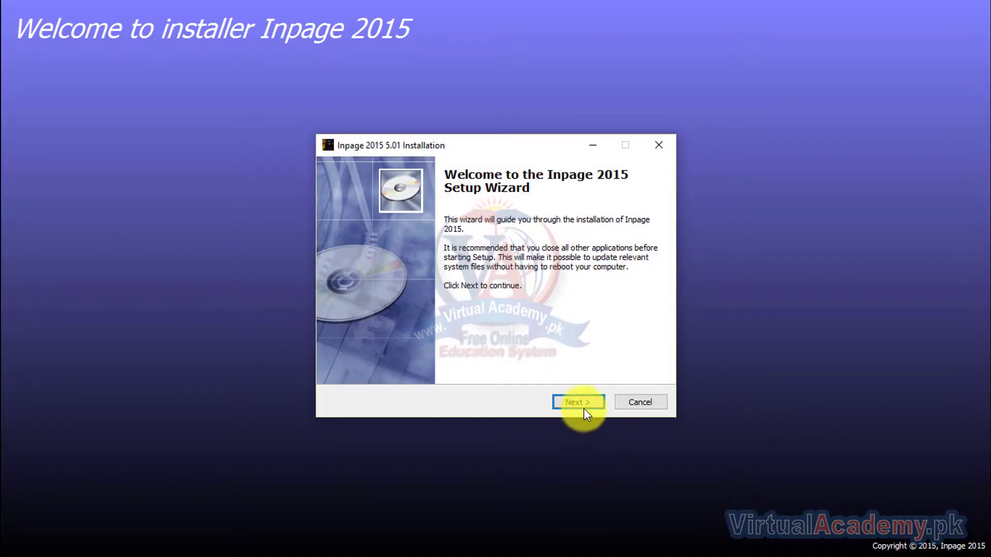
- Install Inpage 2015 with the Inpage 2015 5.01 Start Menu folder and the desktop, start menu and Quick Launch shortcuts
click(584, 405)
click(584, 405)
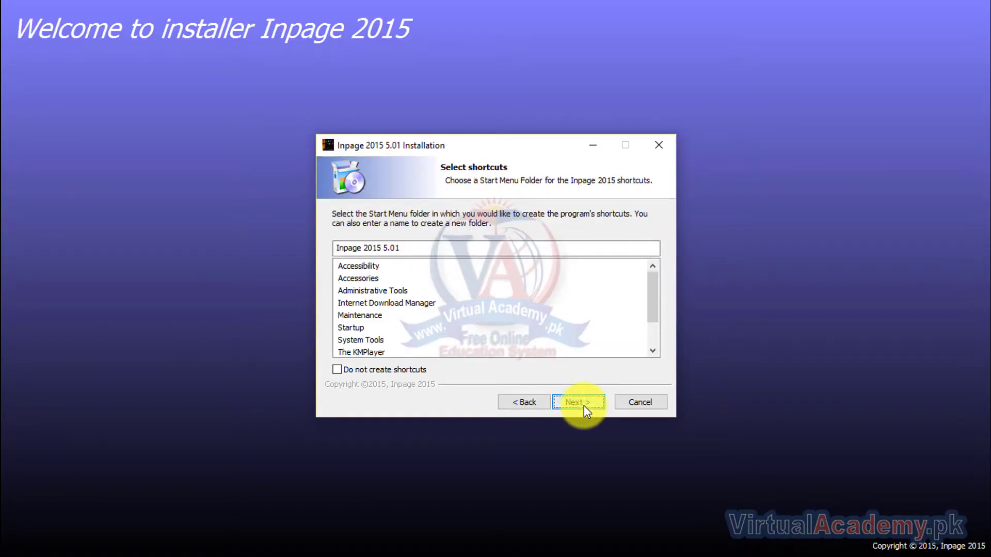
click(583, 405)
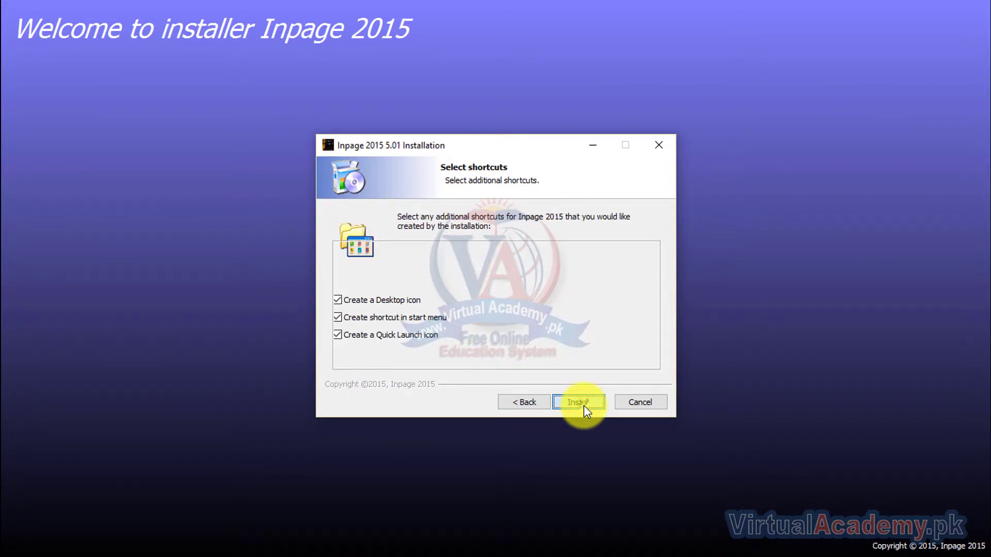
click(584, 405)
click(584, 406)
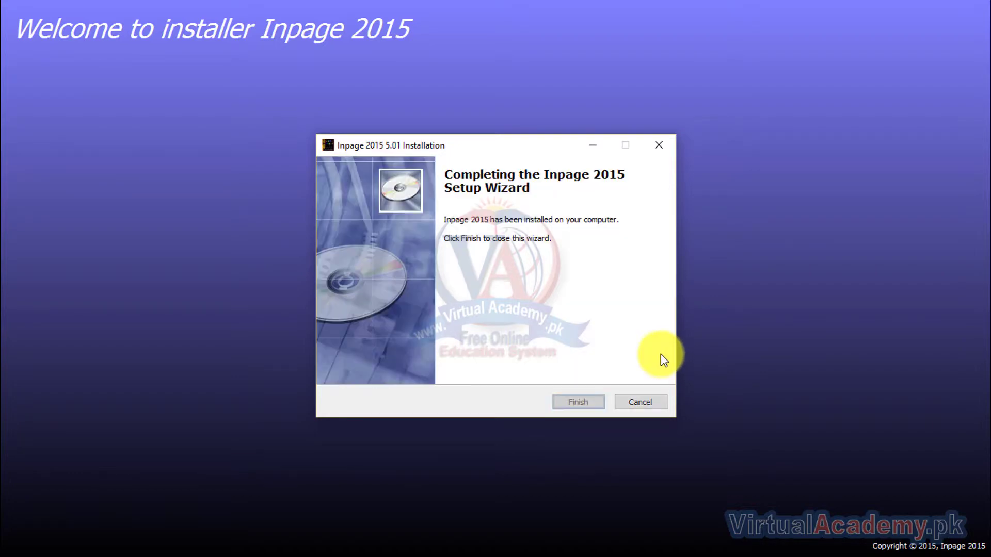
click(568, 401)
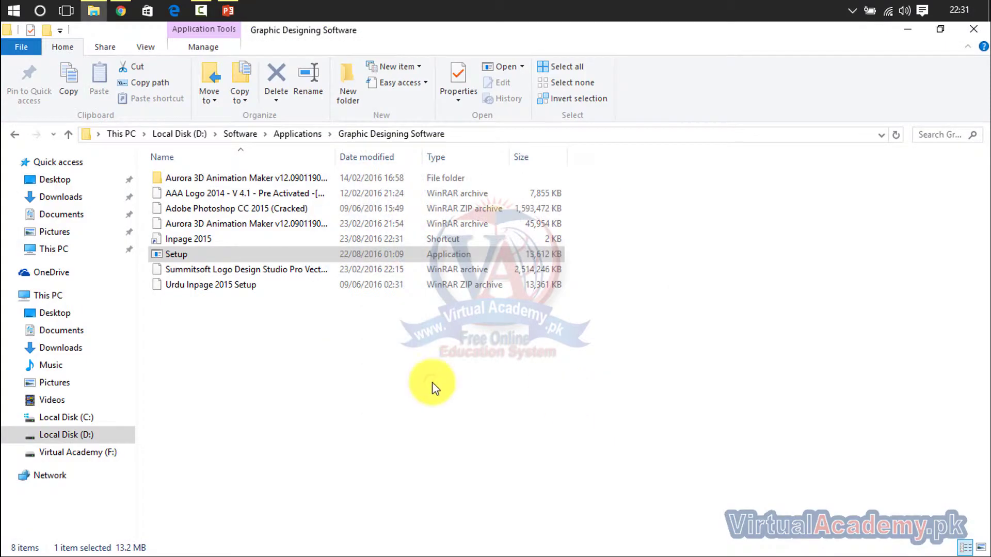
- Close the File Explorer and browser windows, and search Windows for "inpage" to launch Inpage 2015
click(970, 32)
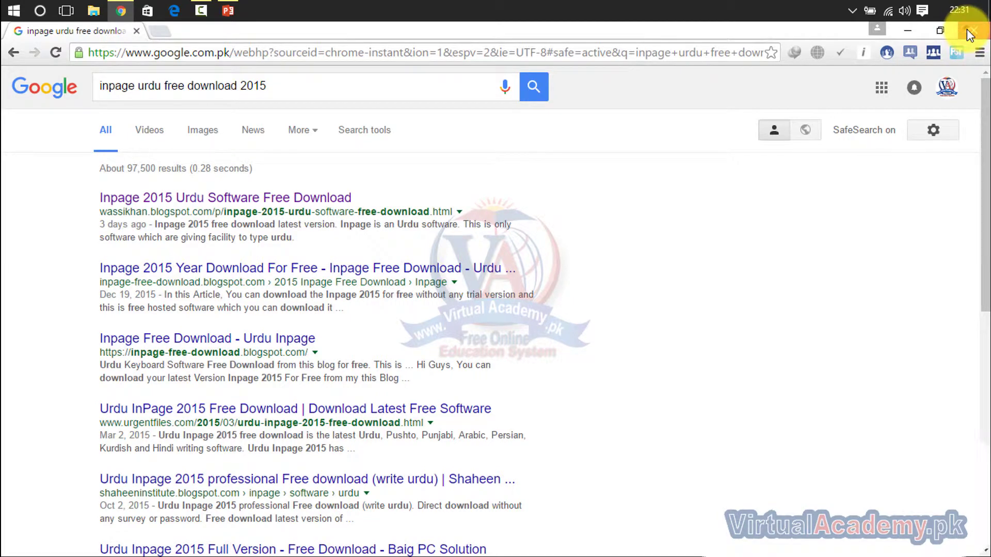
click(969, 31)
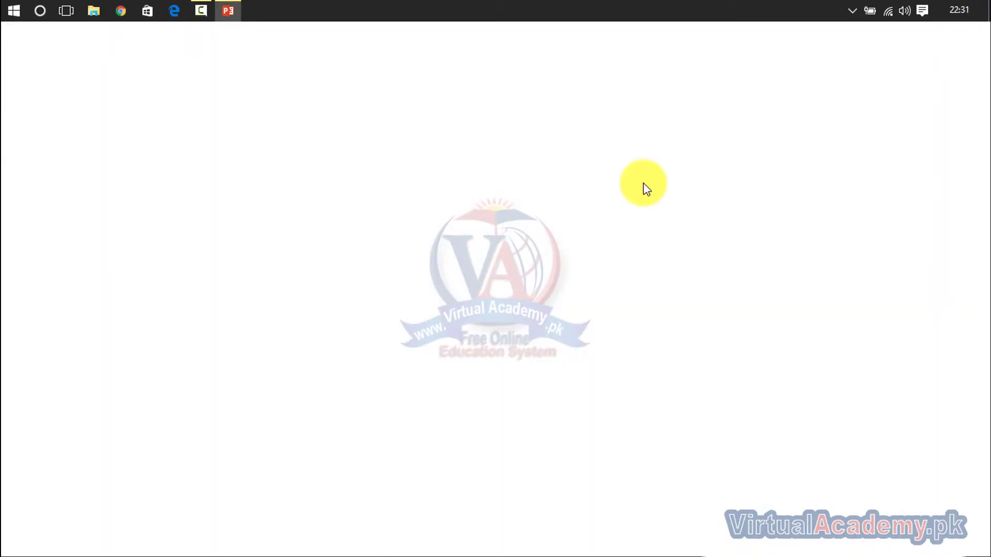
key(super)
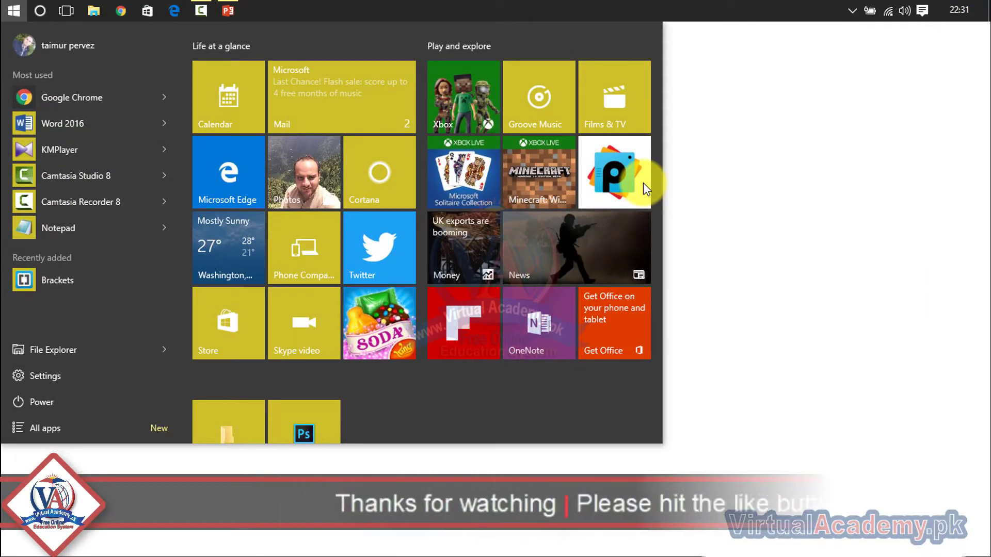
text(inp)
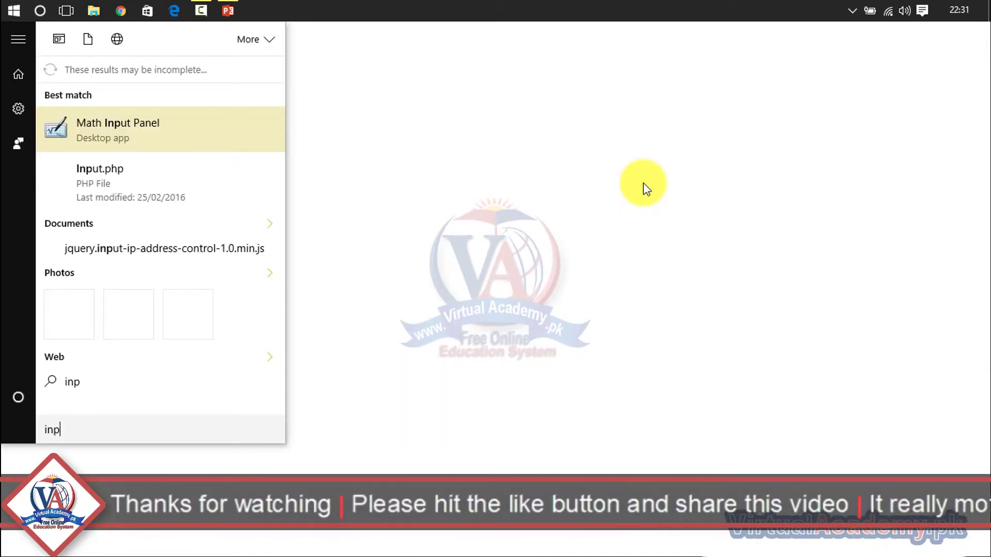
text(a)
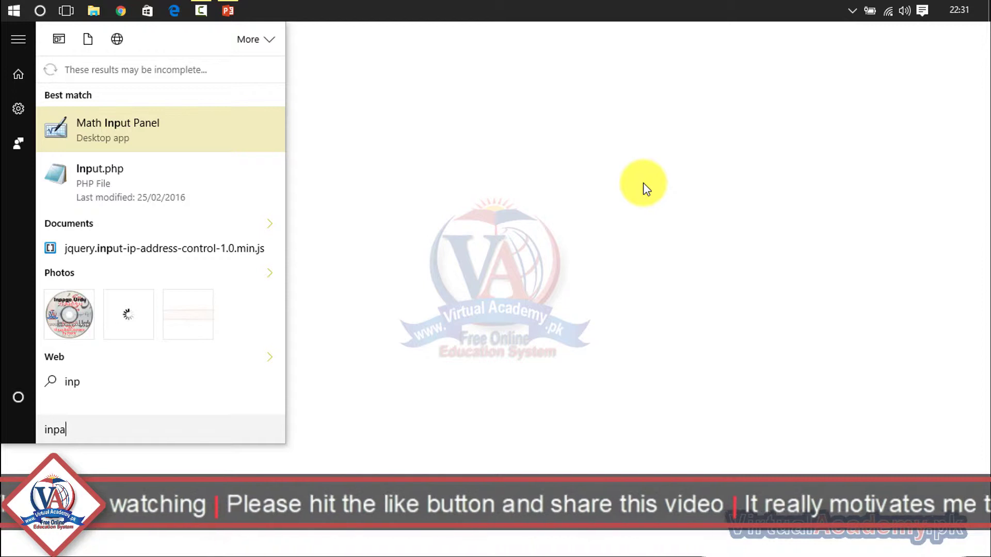
text(ge)
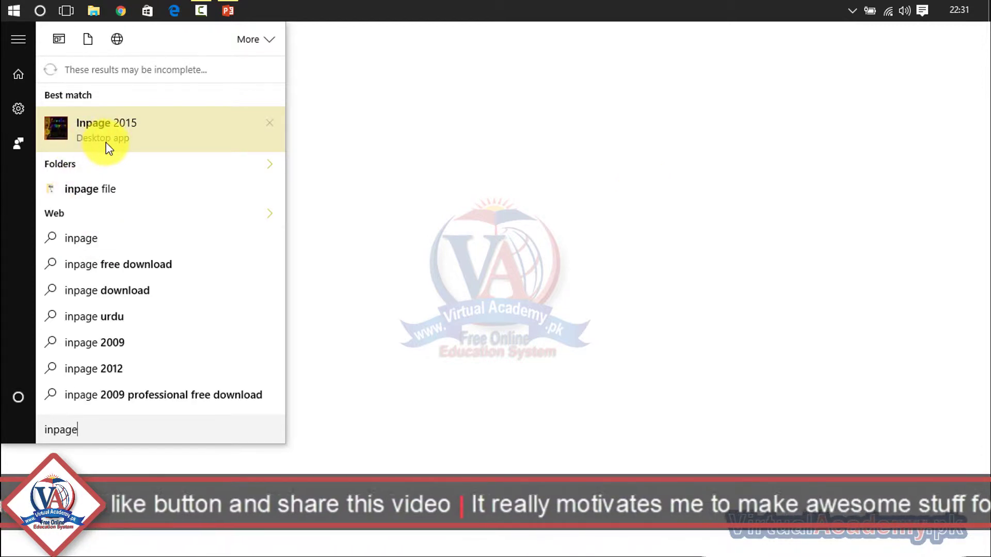
click(142, 129)
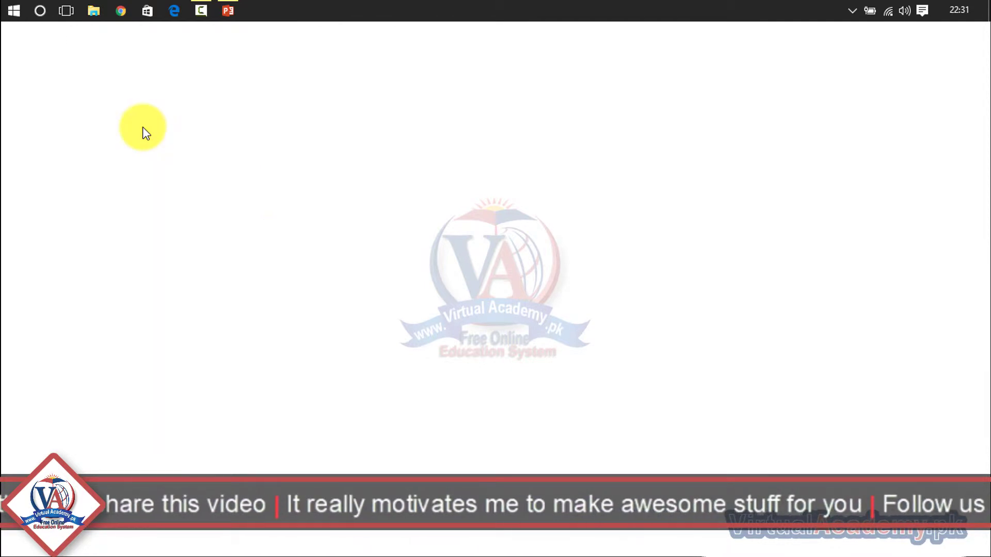
- Show the desktop icons on the Windows desktop
right_click(258, 198)
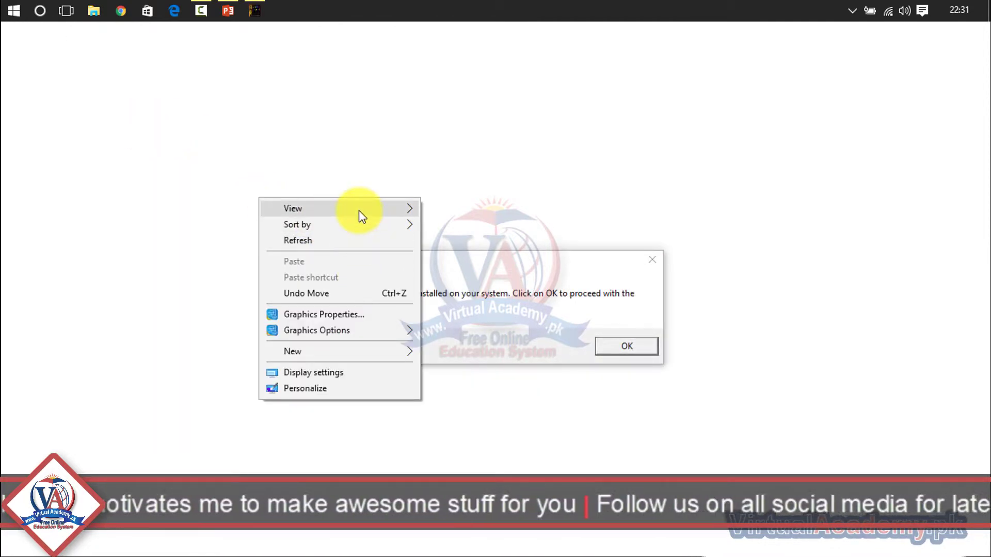
mouse_move(358, 210)
click(451, 295)
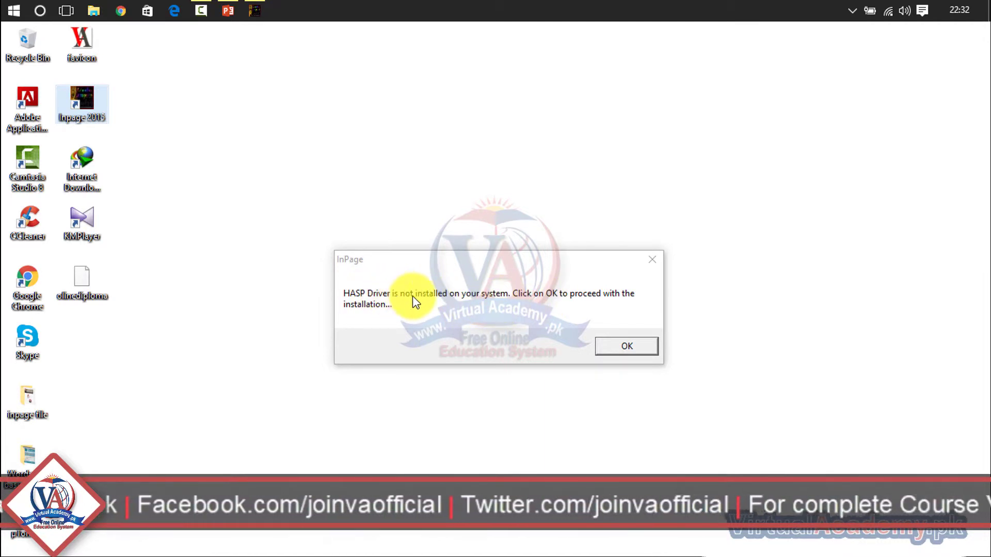
- Proceed with the HASP driver installation and dismiss the driver and registry dialogs to get into InPage
click(612, 347)
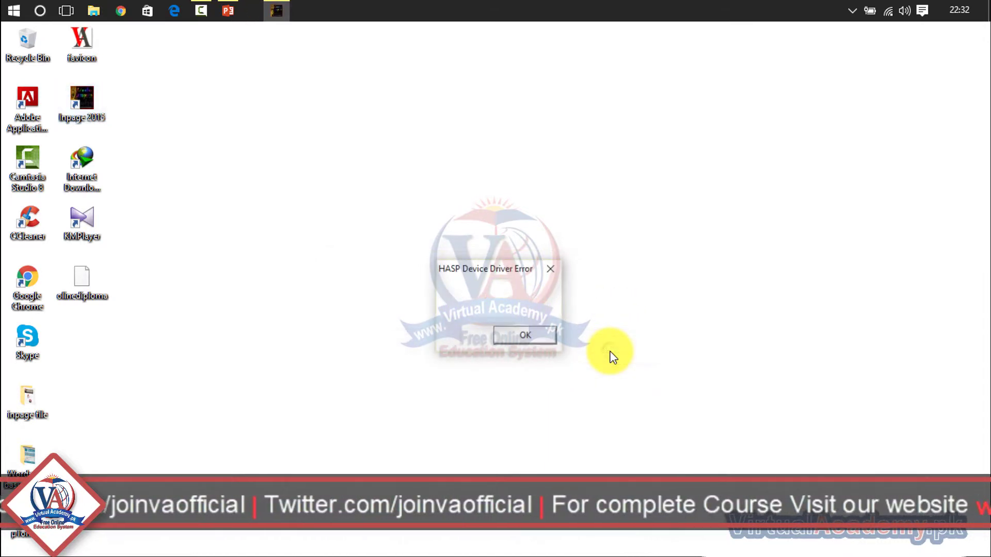
click(519, 335)
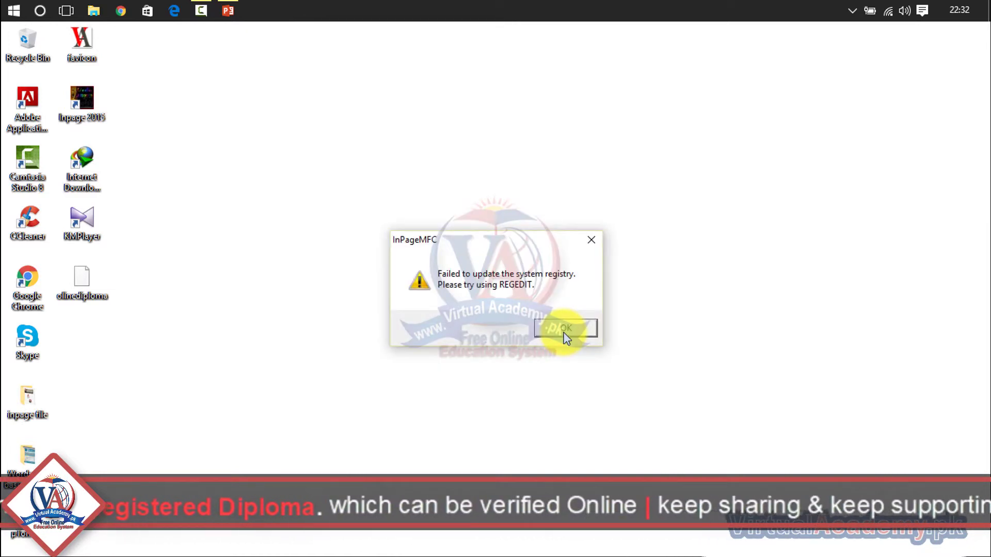
click(566, 338)
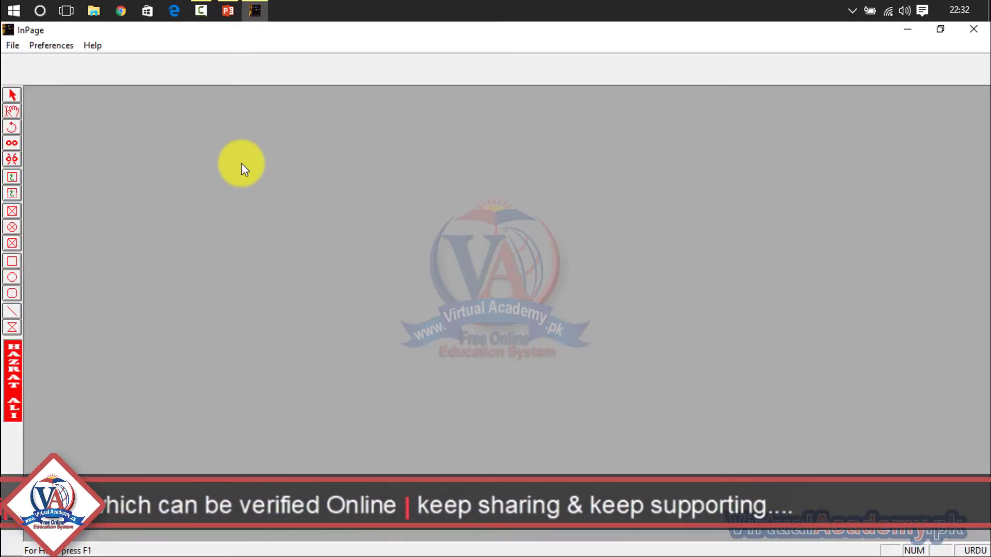
- Create a new one-page A4 portrait document with the default 12.7 mm margins, one column and right-to-left direction
click(11, 46)
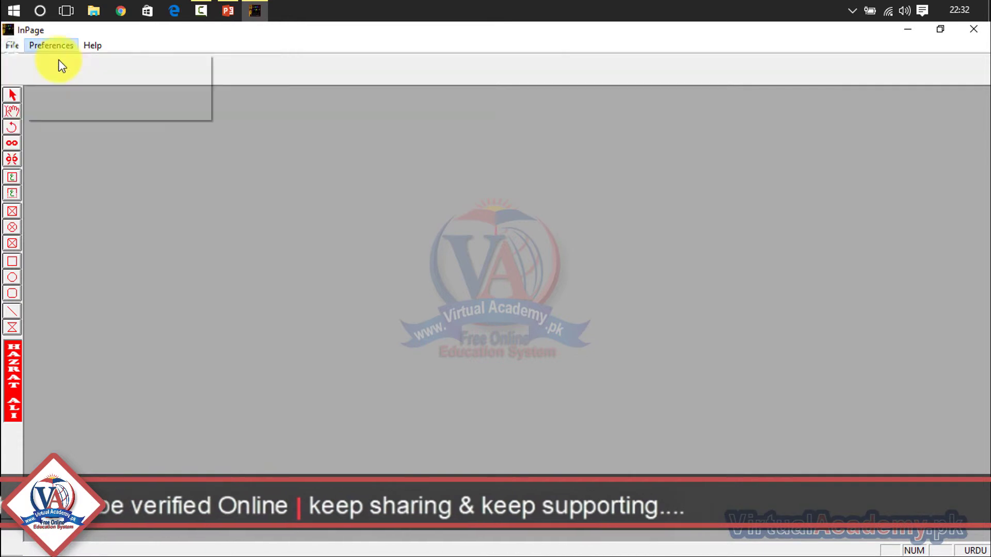
click(13, 62)
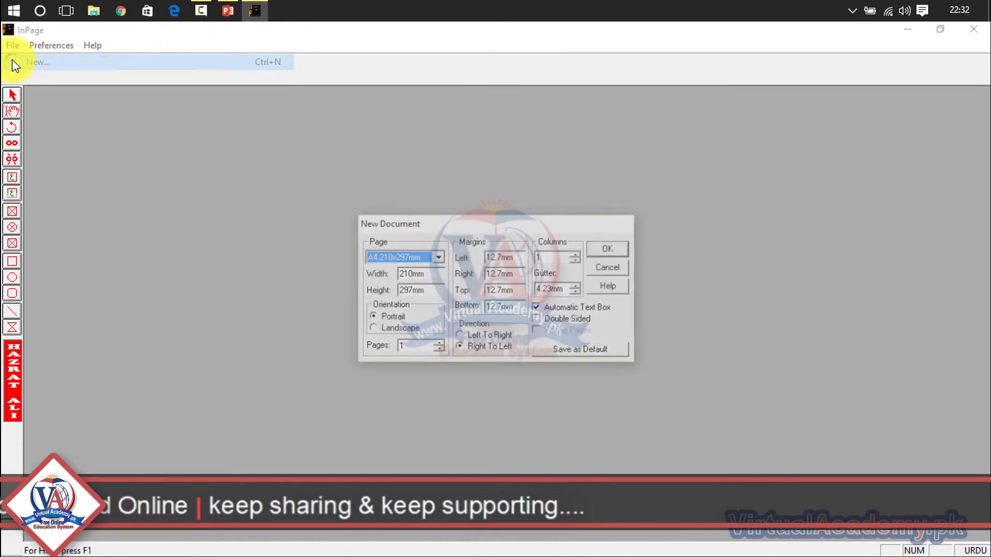
click(609, 250)
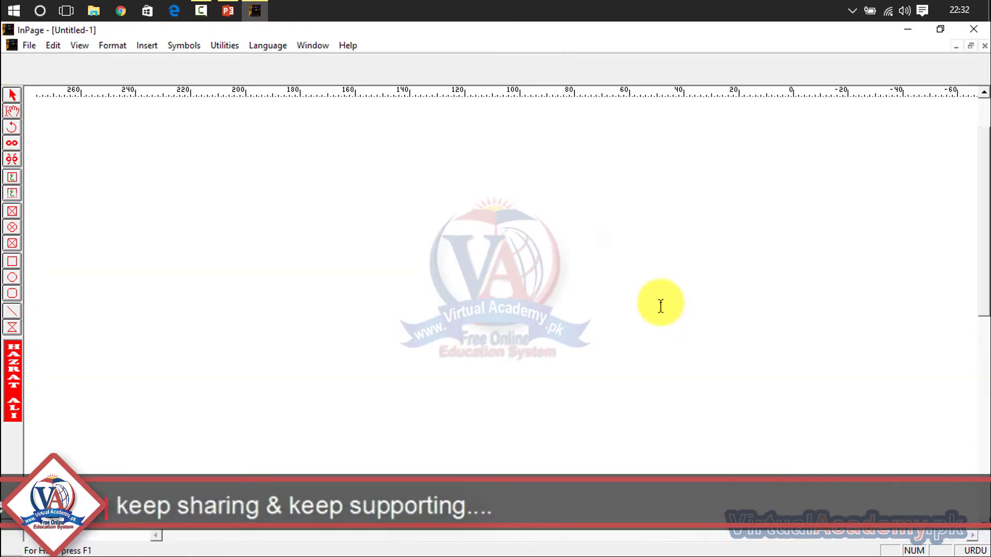